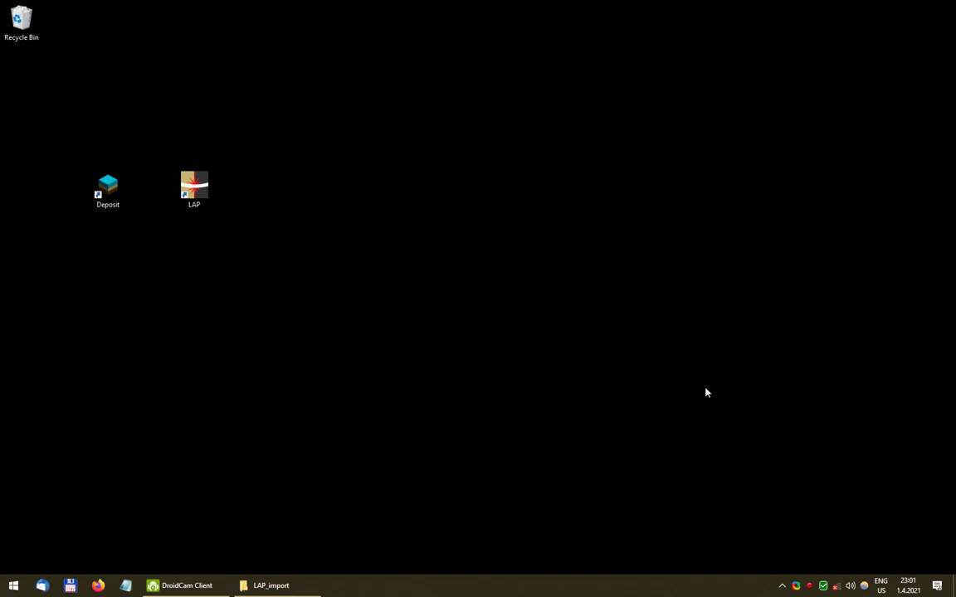
# - Launch the Laser Aided Profiler and connect it to file:///C:/LAP_data/lap_data.json
pyautogui.doubleClick(203, 187)
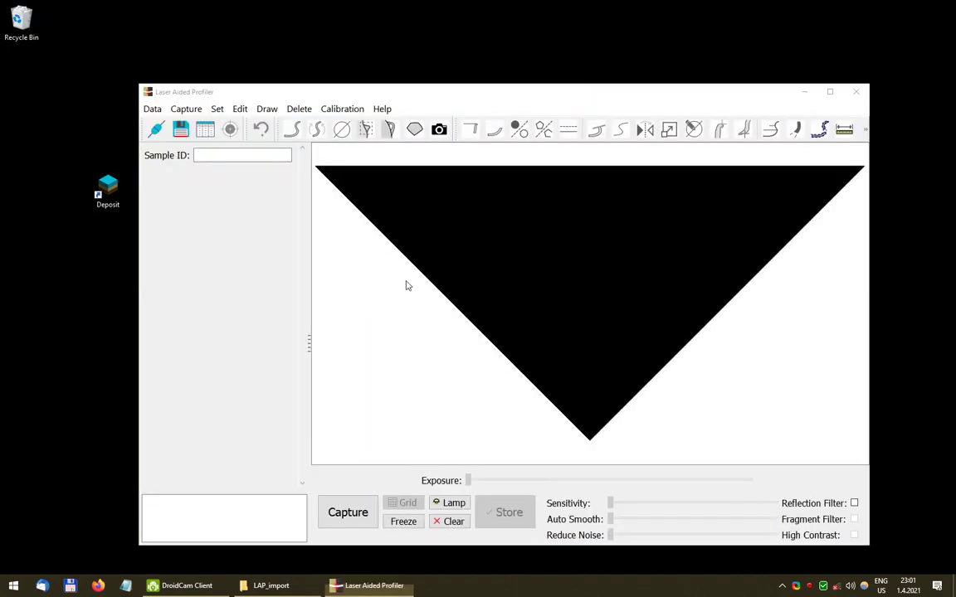
pyautogui.click(380, 212)
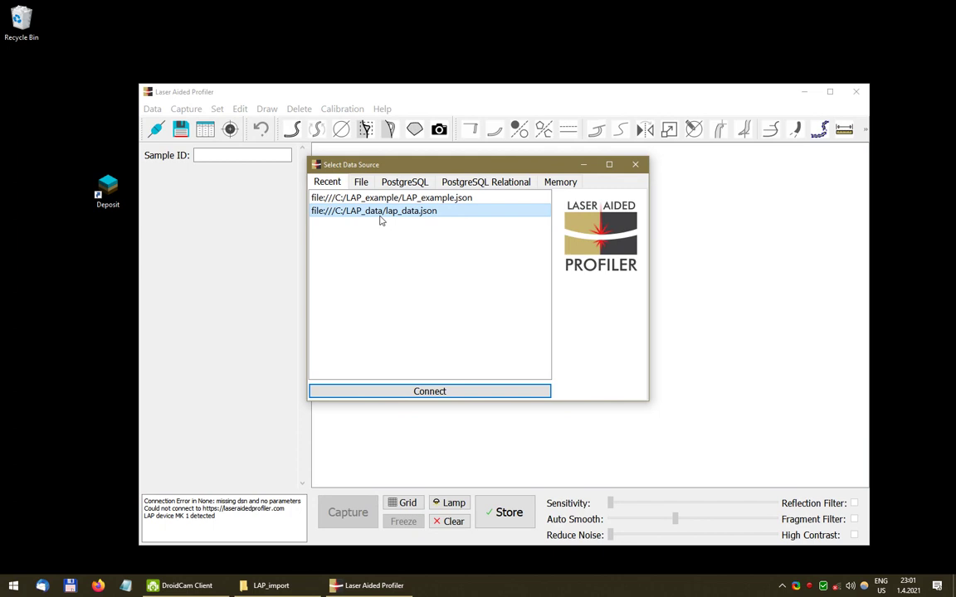
pyautogui.click(407, 387)
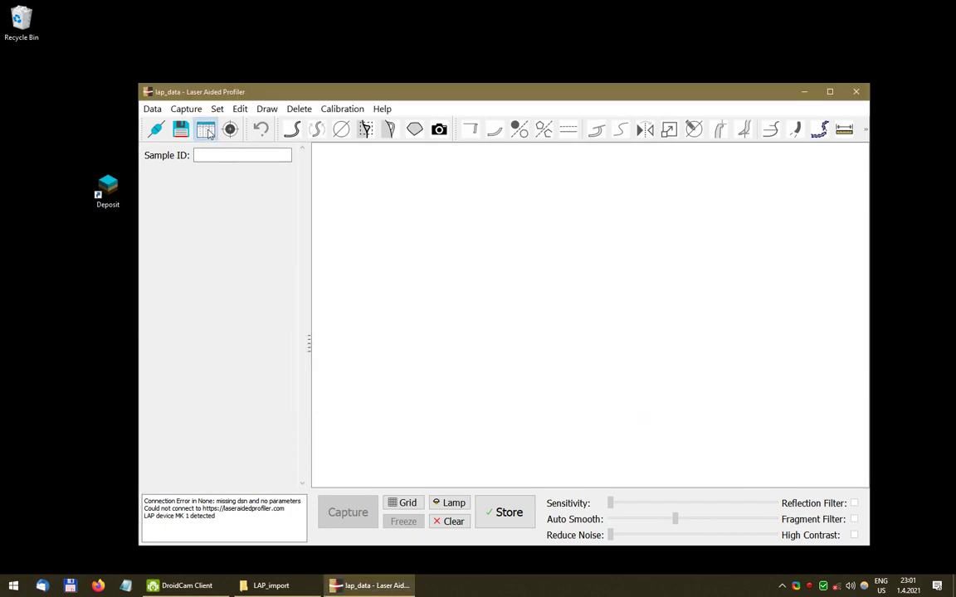
# - Open the LAP Browser showing the lap_data Sample table of nine samples
pyautogui.click(181, 127)
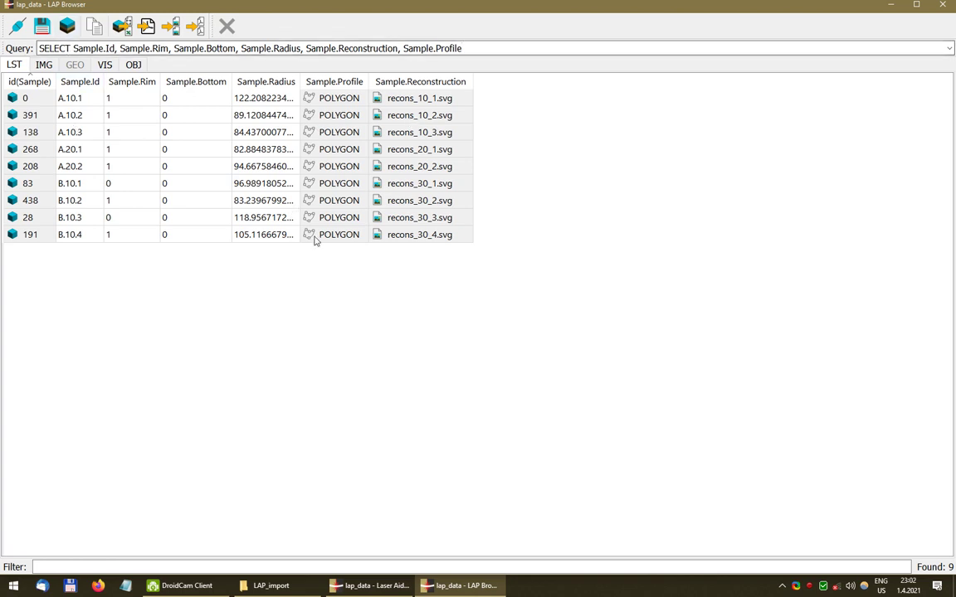
# - Open lap_data in Deposit and list all Sample class records with SELECT Sample.*
pyautogui.click(71, 31)
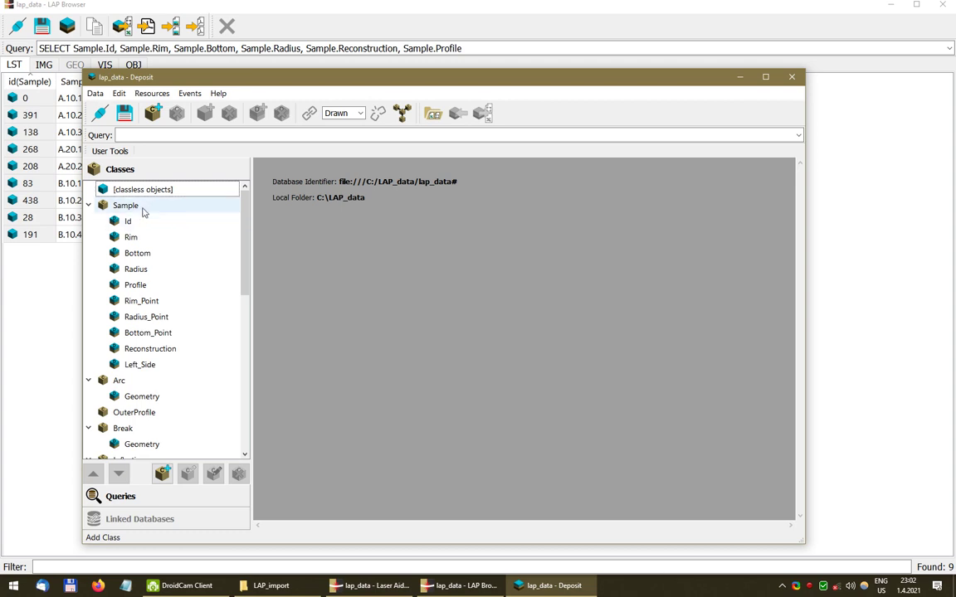
pyautogui.doubleClick(142, 207)
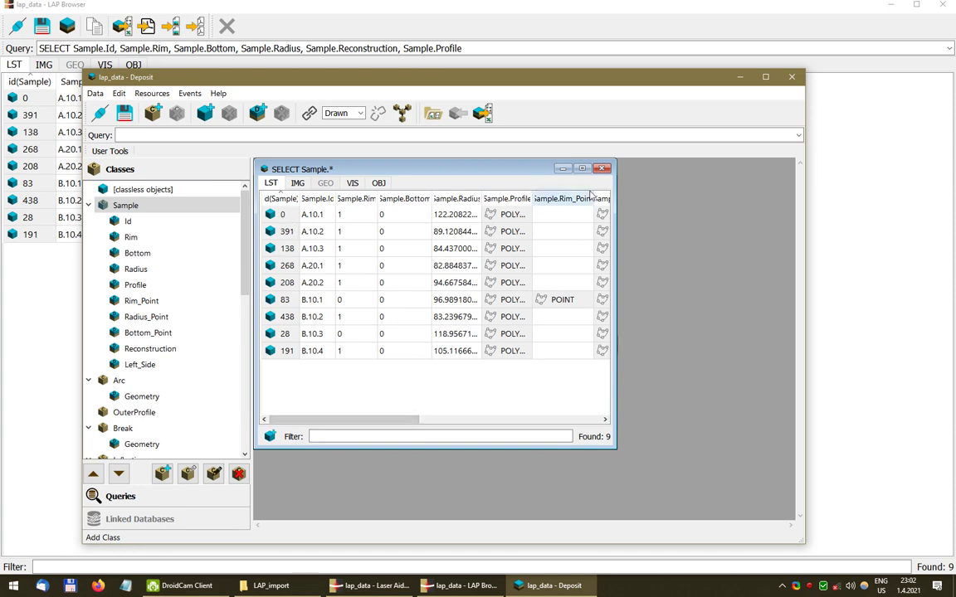
# - Maximize the Sample results, widen the Sample.Id, Sample.Rim and Sample.Profile columns, and scroll across
pyautogui.doubleClick(523, 167)
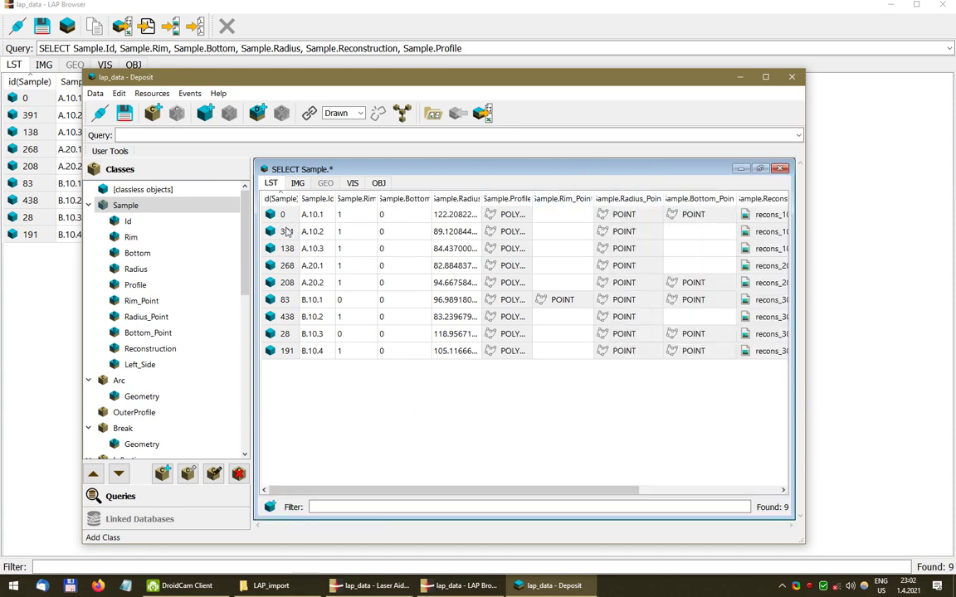
pyautogui.moveTo(336, 200); pyautogui.dragTo(351, 199)
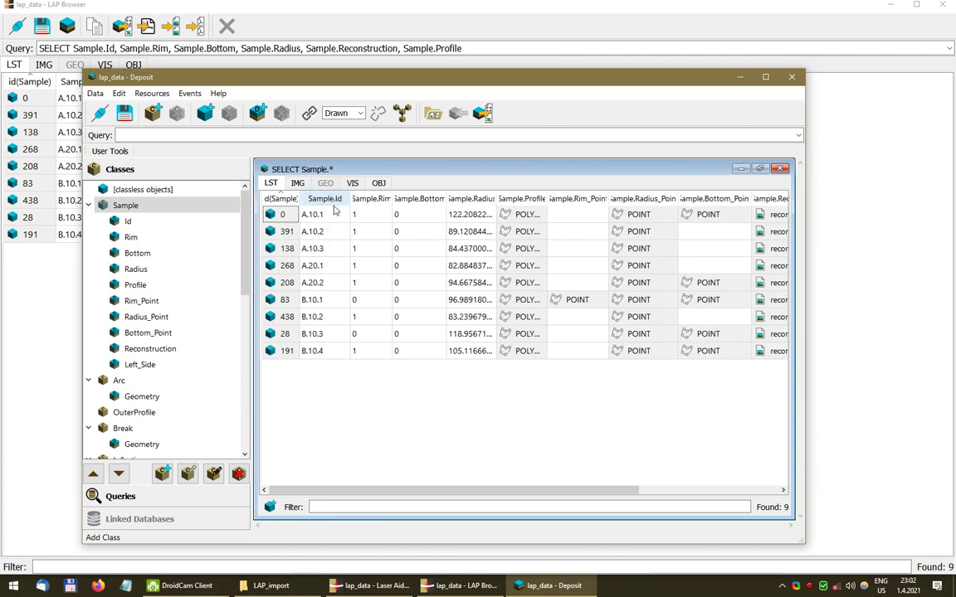
pyautogui.moveTo(393, 199); pyautogui.dragTo(398, 199)
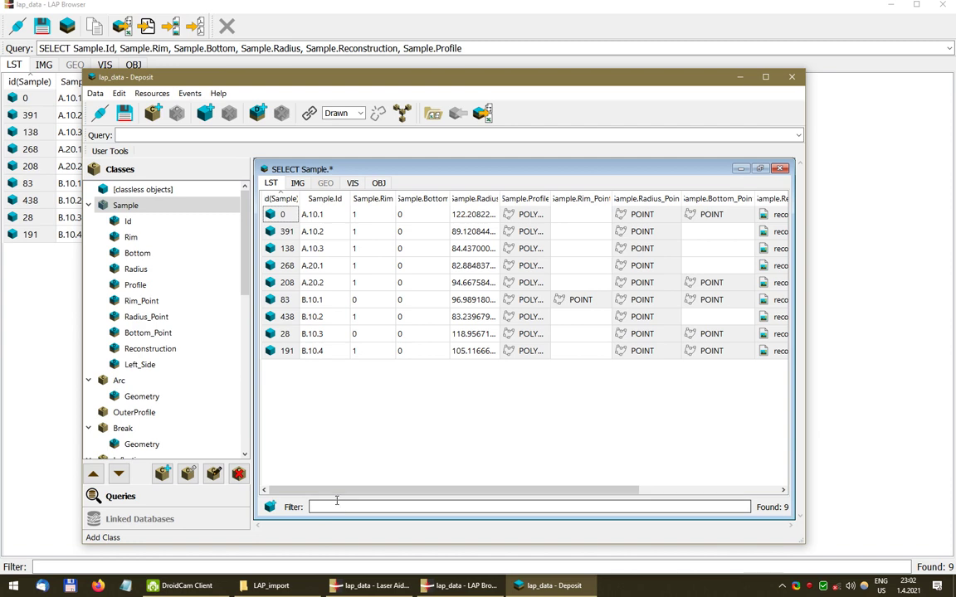
pyautogui.moveTo(340, 493); pyautogui.dragTo(482, 500)
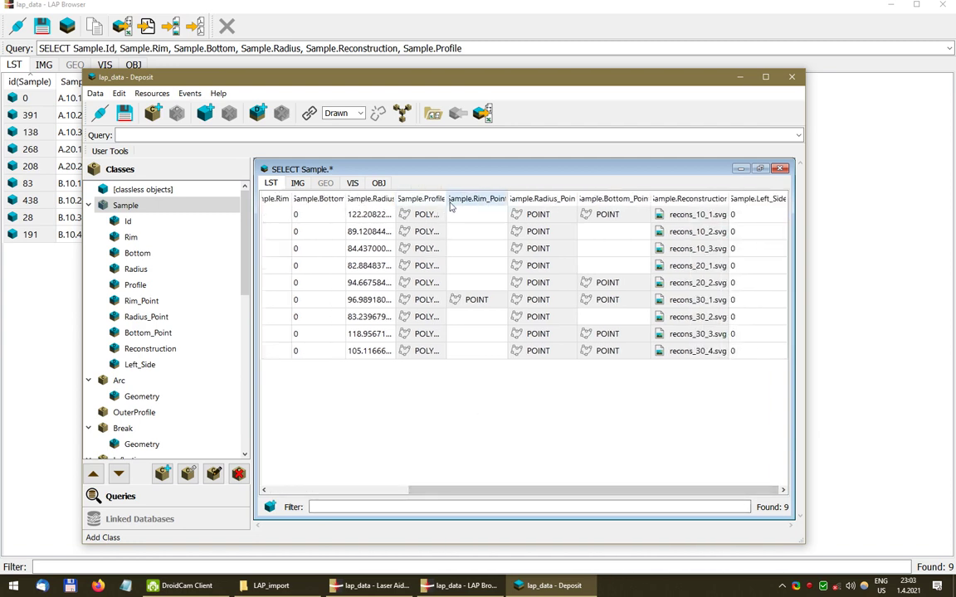
pyautogui.moveTo(447, 199); pyautogui.dragTo(468, 199)
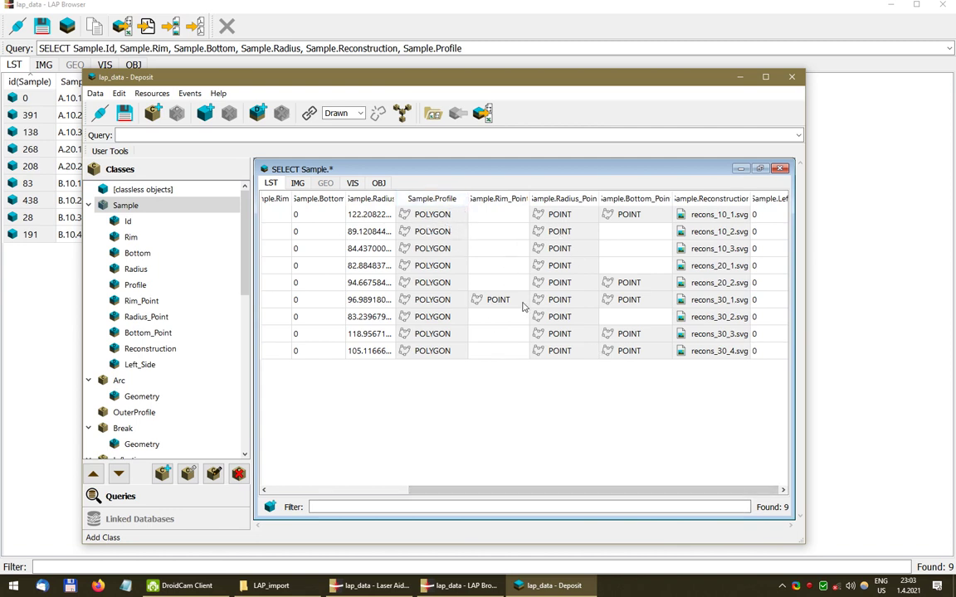
pyautogui.click(706, 216)
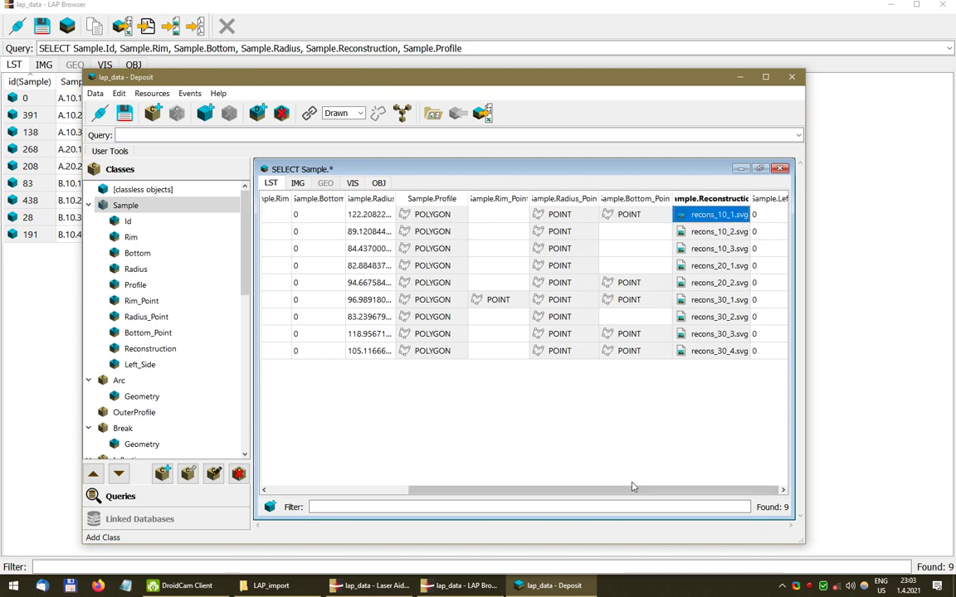
pyautogui.moveTo(642, 495); pyautogui.dragTo(496, 498)
# - Close the Sample results and list the Photo class records from the Classes tree
pyautogui.click(780, 169)
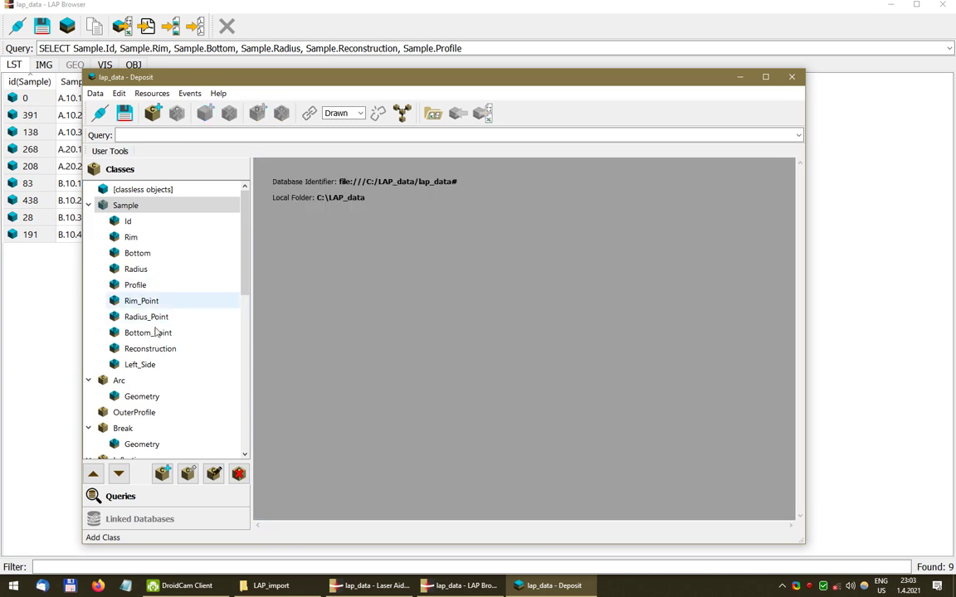
pyautogui.moveTo(245, 224); pyautogui.dragTo(247, 270)
pyautogui.click(154, 270)
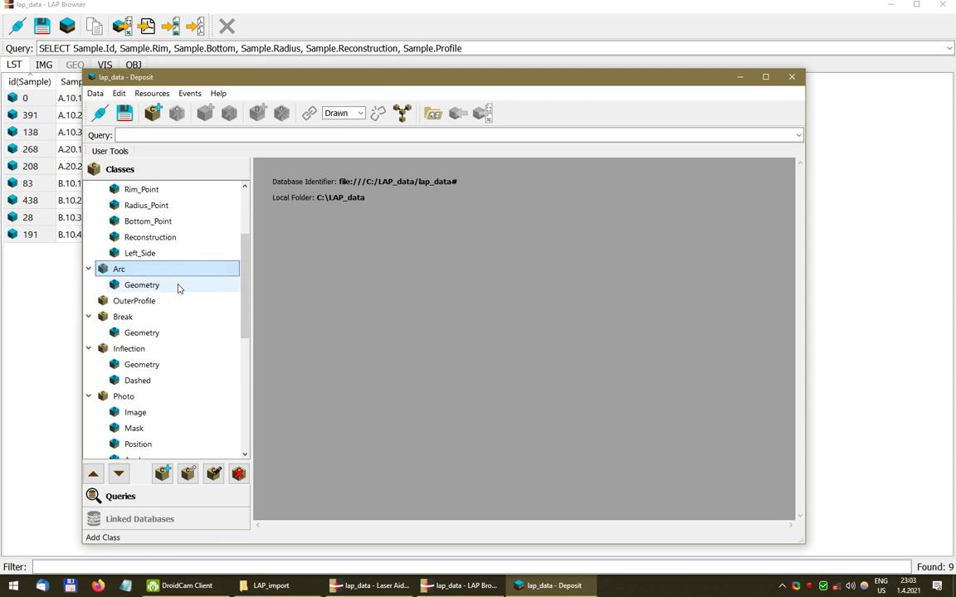
pyautogui.moveTo(244, 295); pyautogui.dragTo(243, 331)
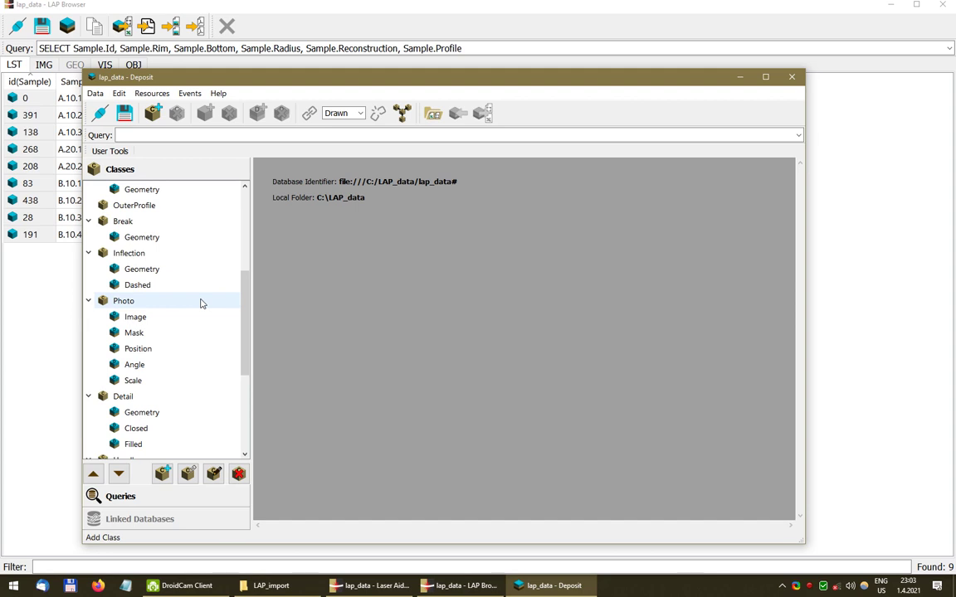
pyautogui.click(133, 305)
pyautogui.doubleClick(133, 303)
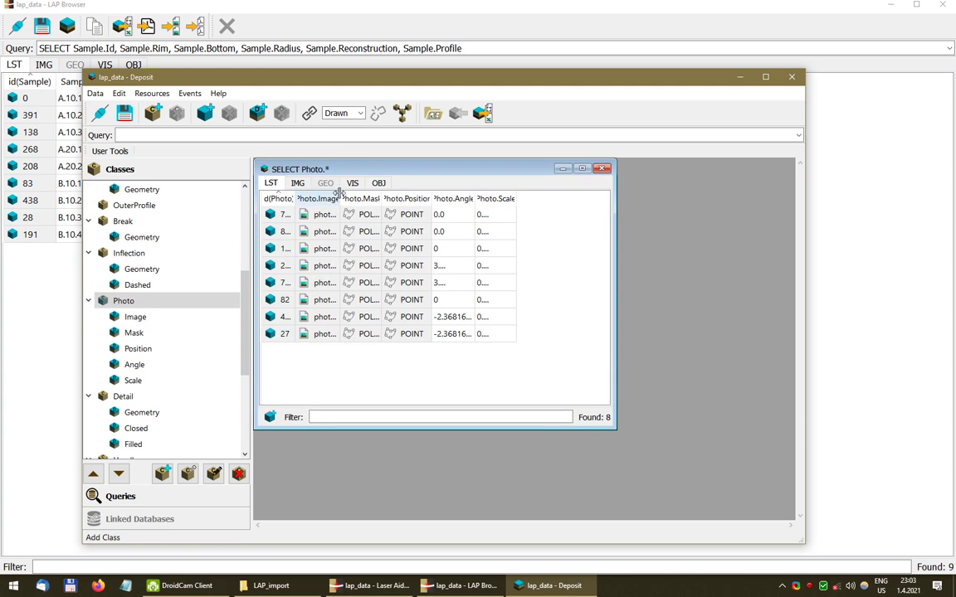
# - Widen Photo.Image, show the records as IMG thumbnails, and preview photo_10_1_1.jpg full size
pyautogui.moveTo(338, 200); pyautogui.dragTo(363, 199)
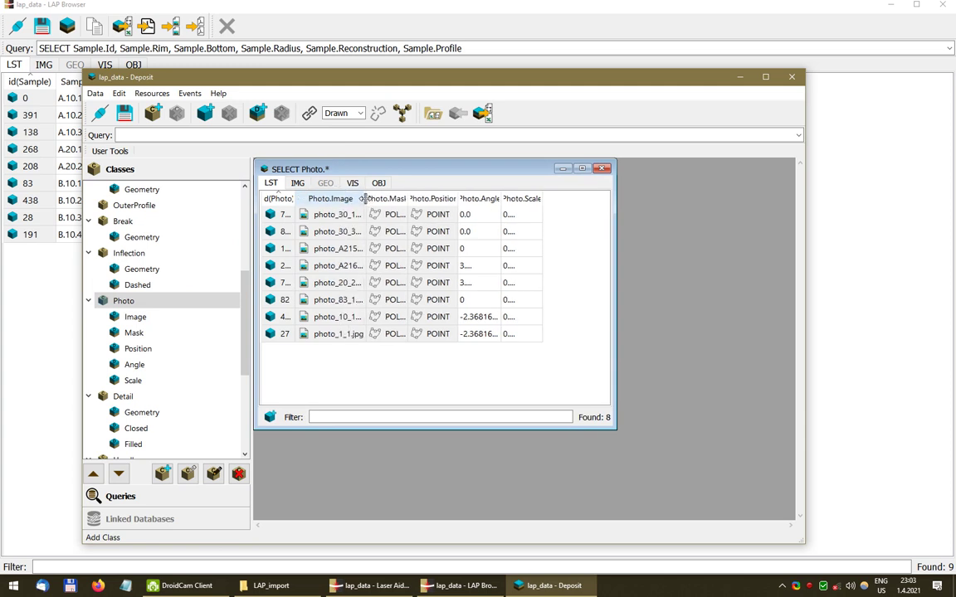
pyautogui.click(298, 183)
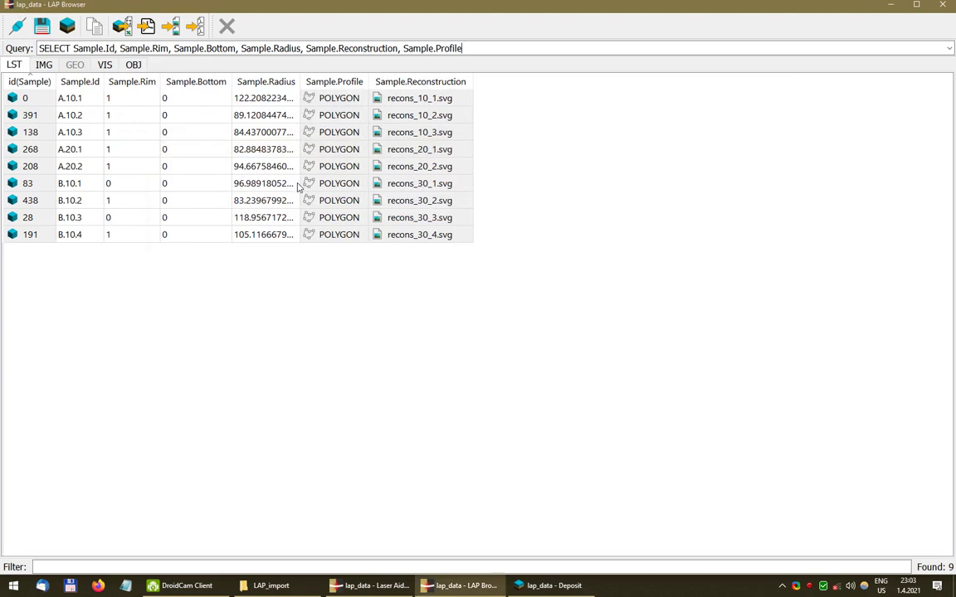
pyautogui.click(591, 587)
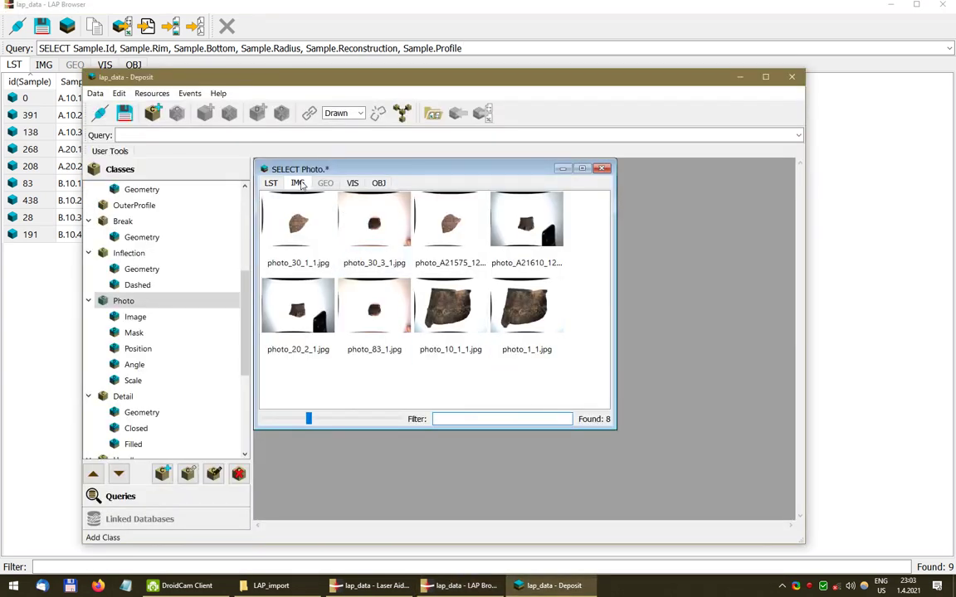
pyautogui.click(294, 222)
pyautogui.click(353, 232)
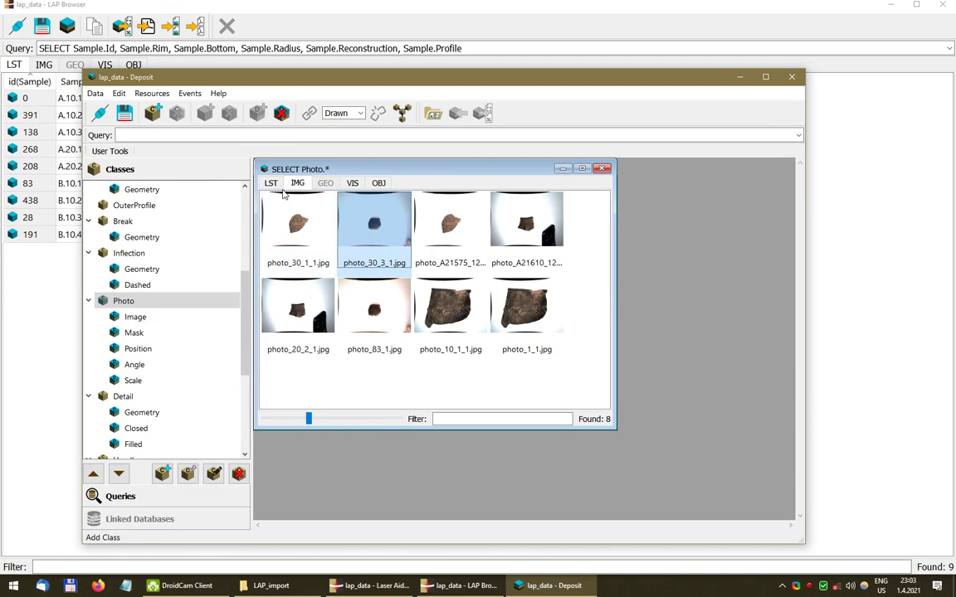
pyautogui.click(271, 183)
pyautogui.click(298, 184)
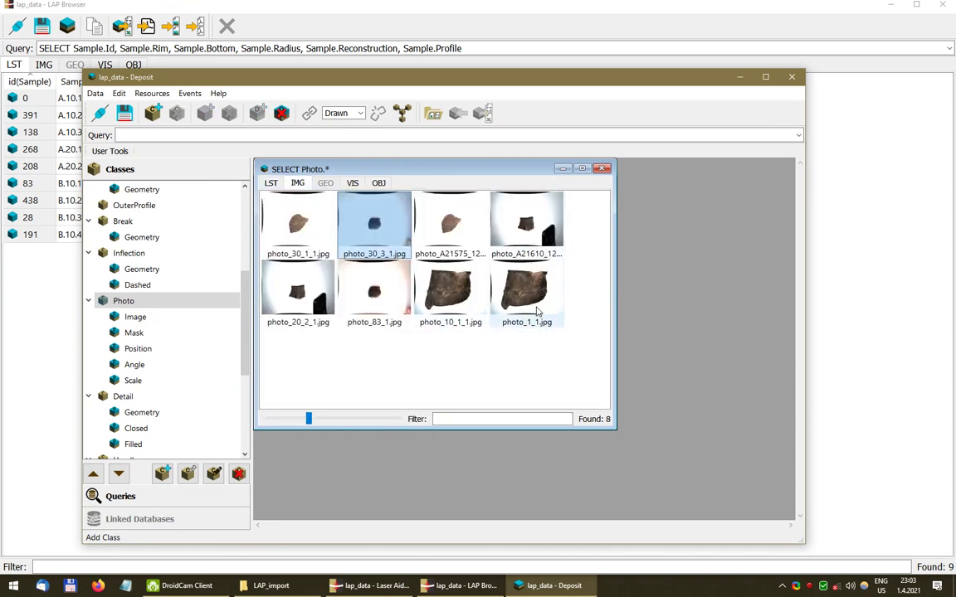
pyautogui.doubleClick(436, 304)
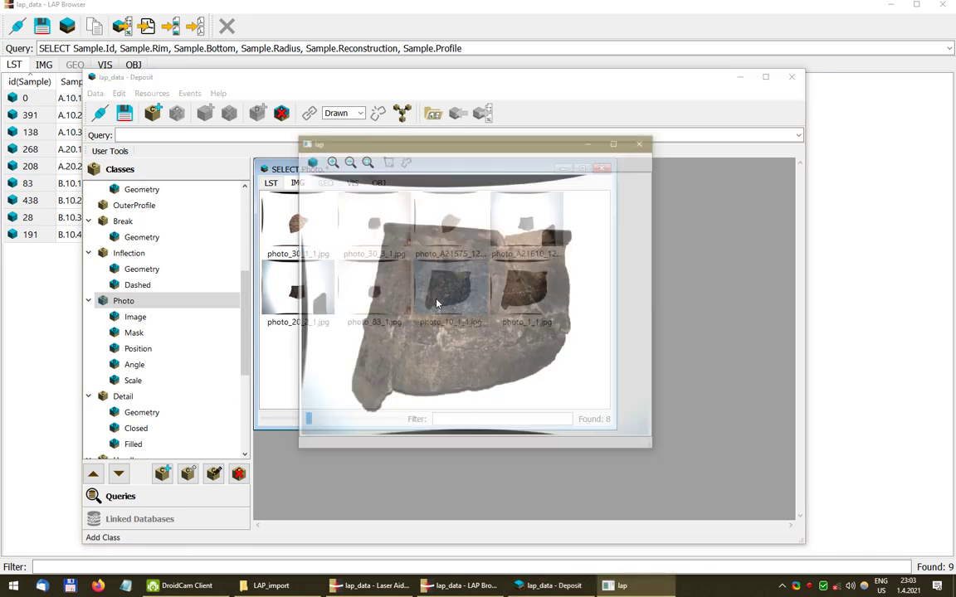
pyautogui.click(642, 143)
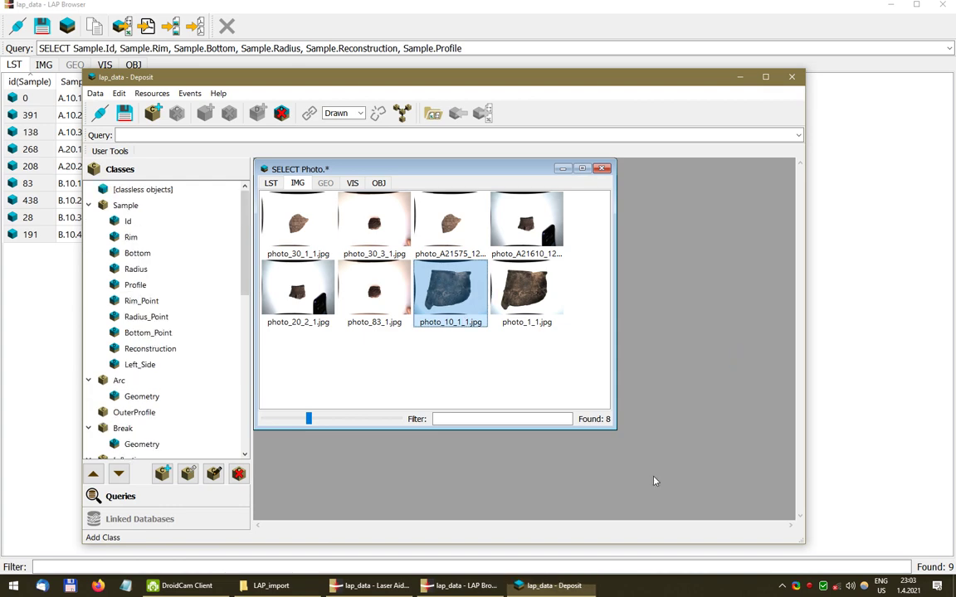
# - Drag photo_10_1_1.jpg onto the desktop, delete that copy, and close the Photo results
pyautogui.click(892, 5)
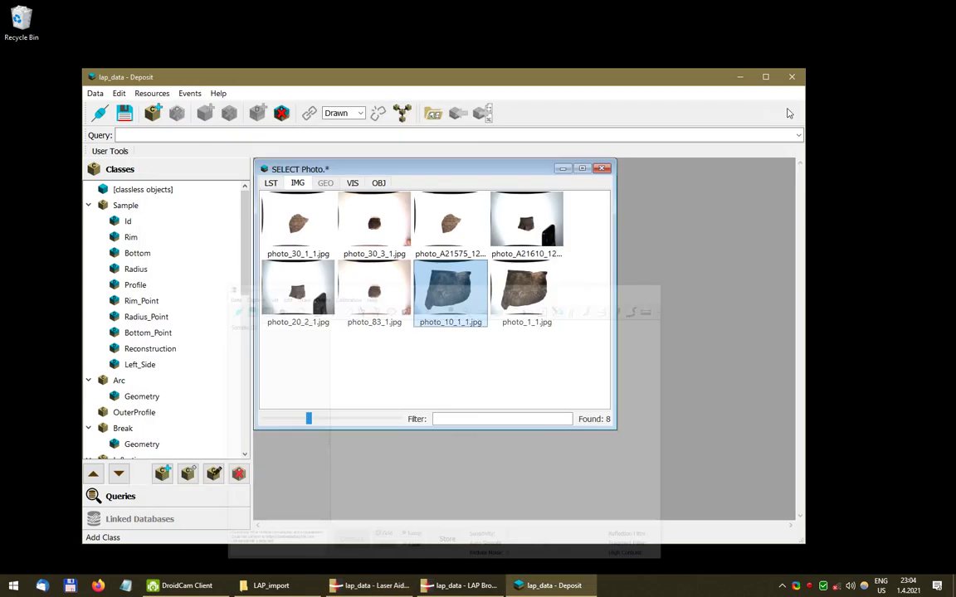
pyautogui.moveTo(442, 276); pyautogui.dragTo(411, 32)
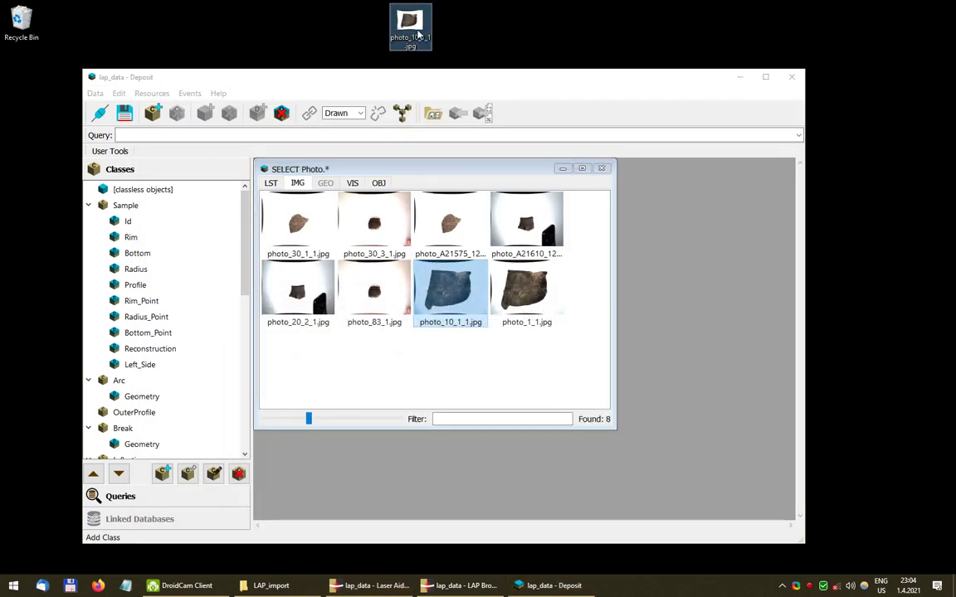
pyautogui.moveTo(416, 26)
pyautogui.press('Delete')
pyautogui.click(271, 183)
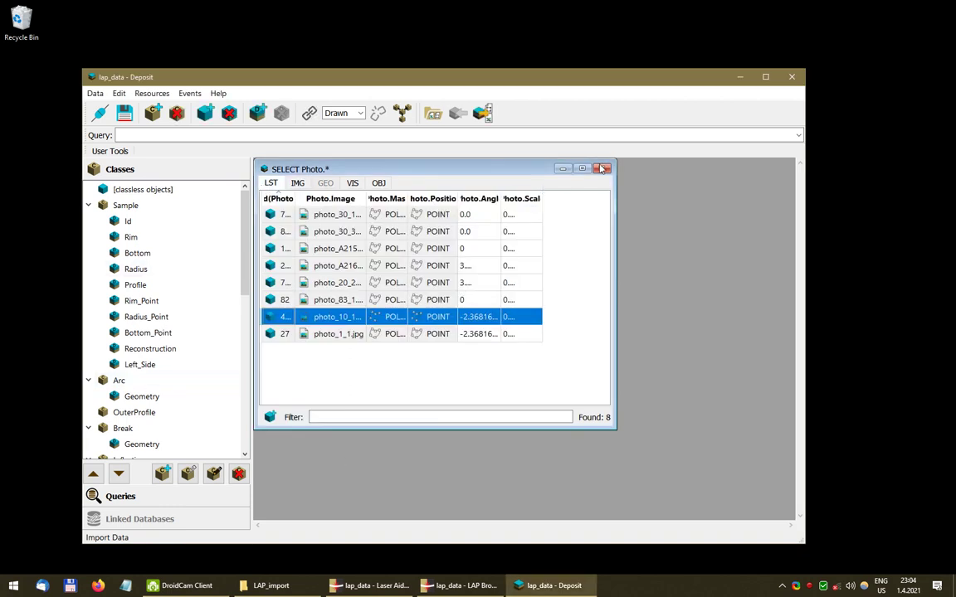
pyautogui.click(603, 169)
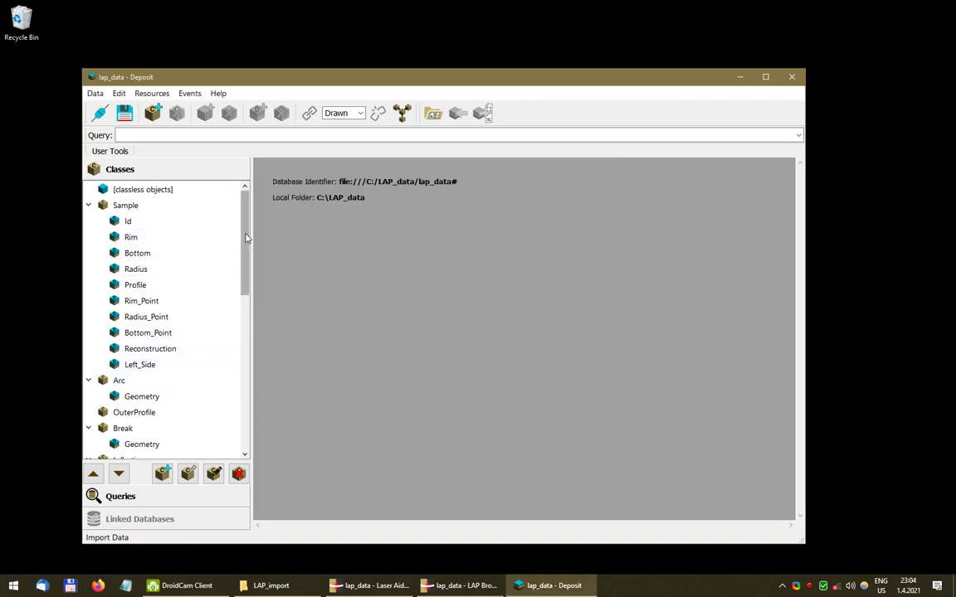
pyautogui.click(181, 208)
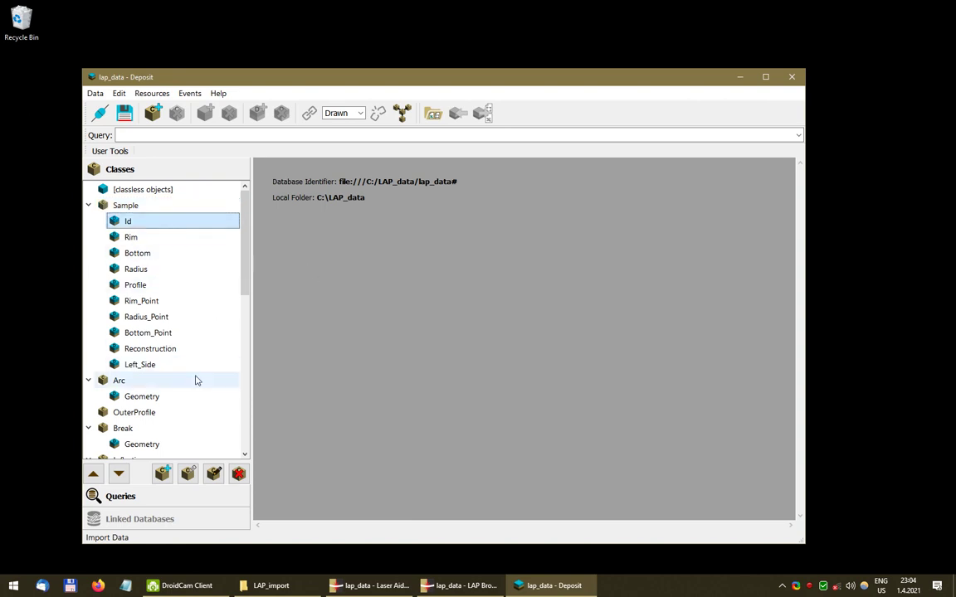
pyautogui.scroll(-6, 192, 379)
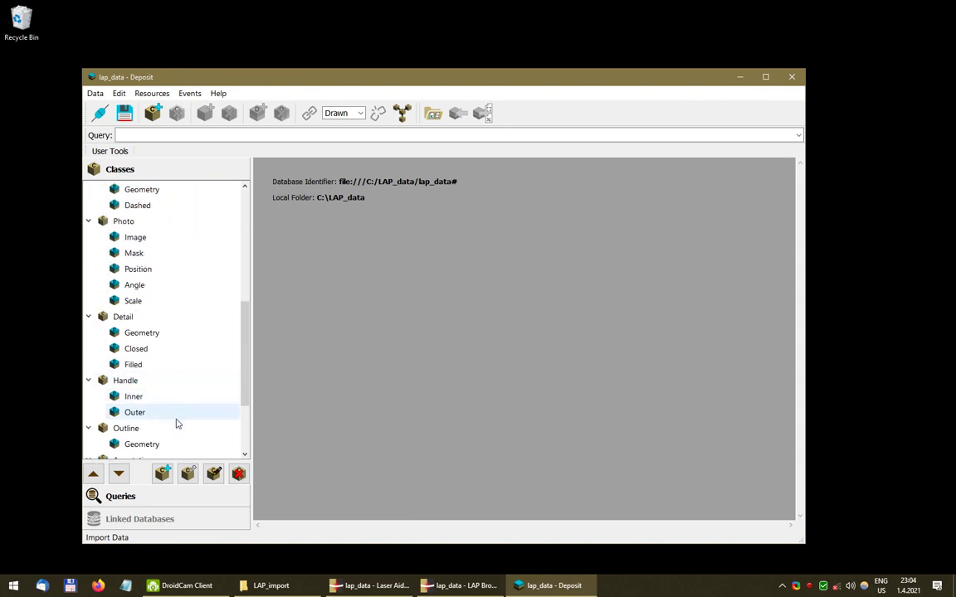
pyautogui.scroll(-3, 199, 384)
pyautogui.scroll(2, 181, 400)
pyautogui.scroll(-2, 174, 394)
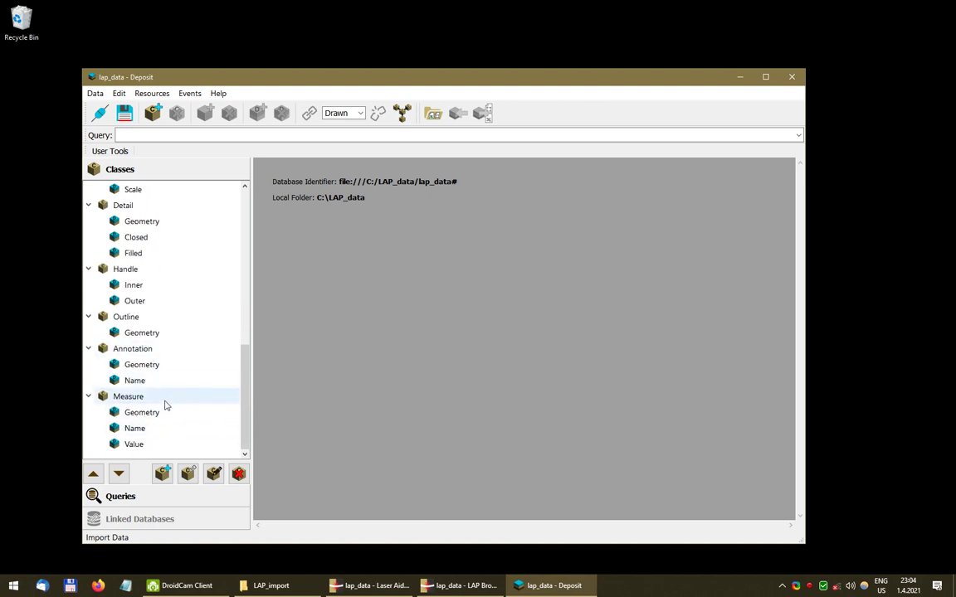
pyautogui.scroll(3, 170, 406)
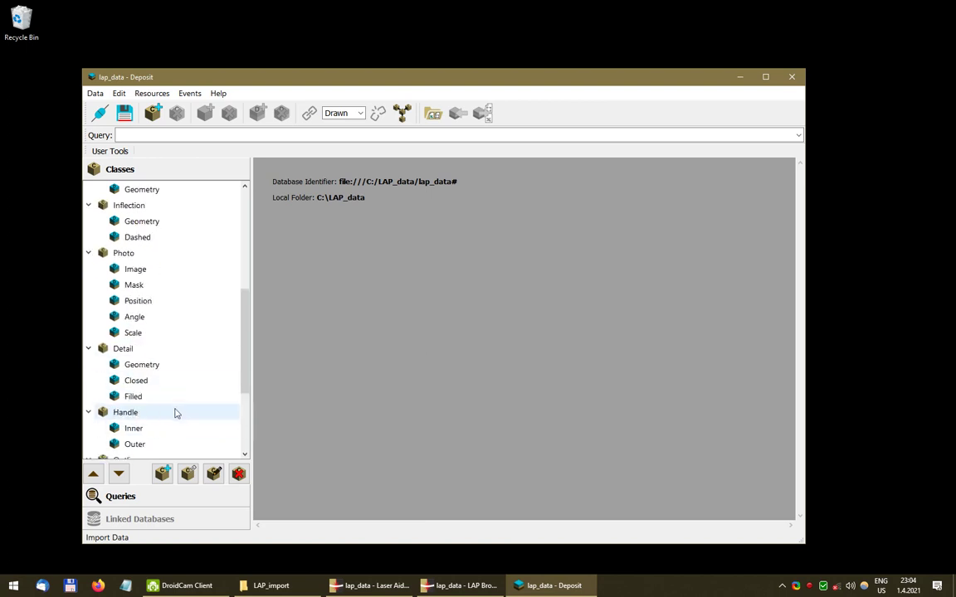
pyautogui.scroll(2, 153, 315)
pyautogui.scroll(-2, 158, 390)
pyautogui.scroll(-3, 175, 406)
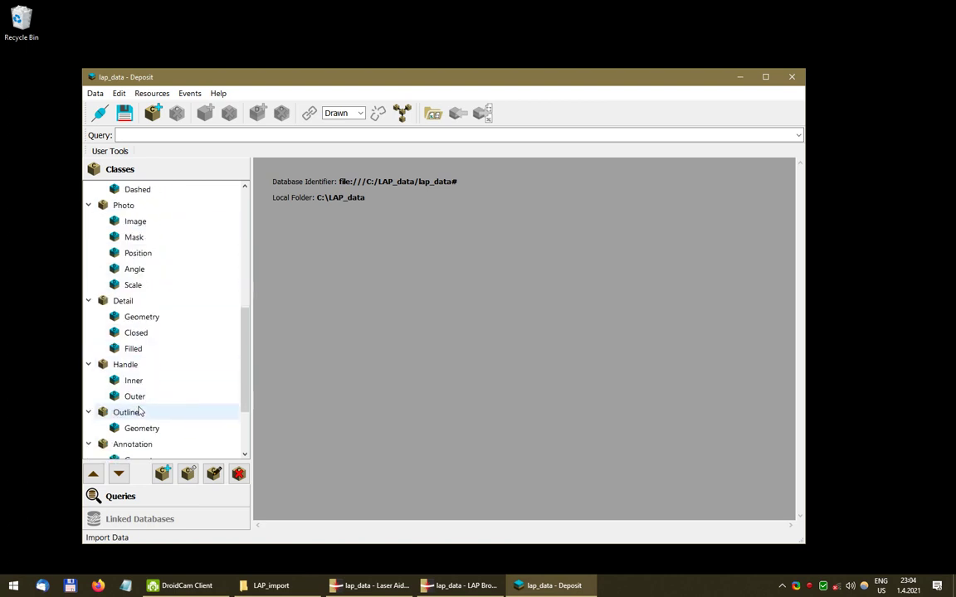
pyautogui.scroll(7, 191, 381)
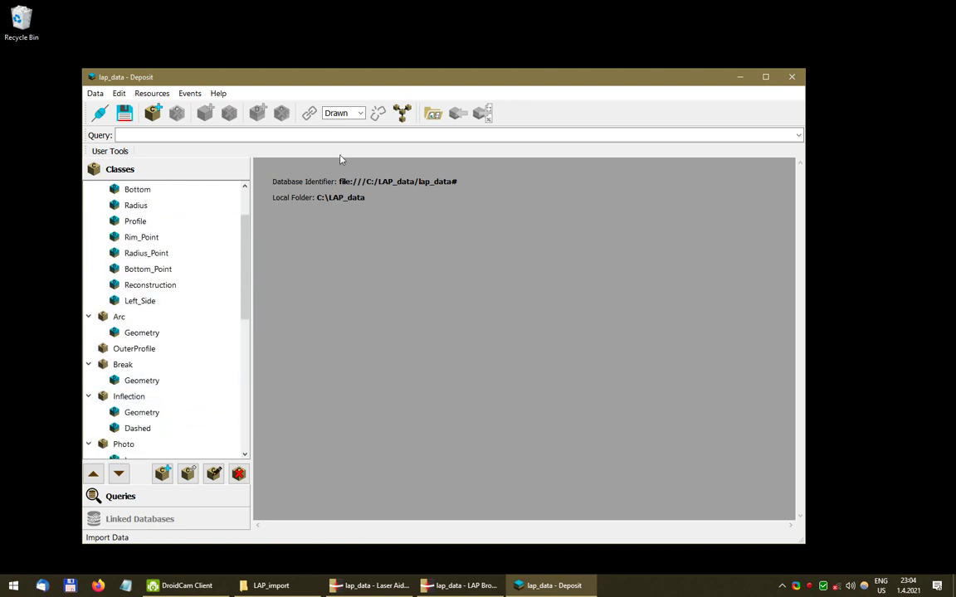
pyautogui.scroll(2, 184, 277)
pyautogui.click(128, 221)
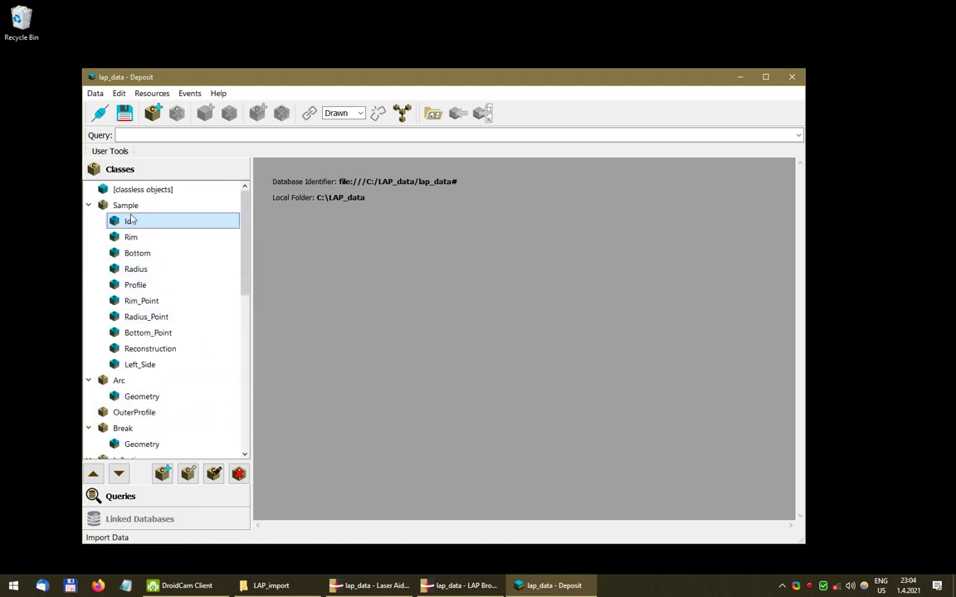
pyautogui.click(119, 380)
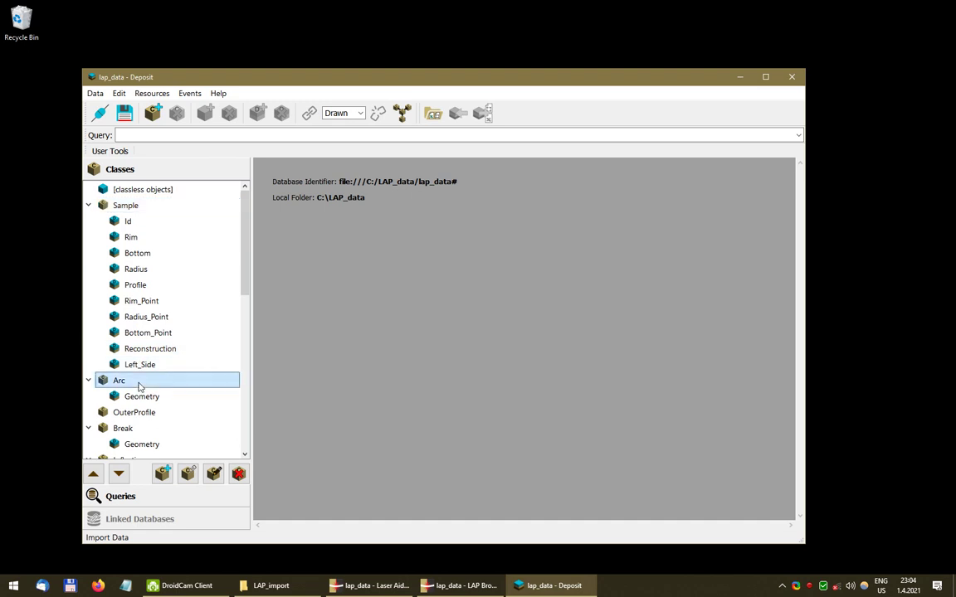
# - Maximize the Class Relations diagram, spread the OuterProfile, Photo and Sample nodes, and show attribute boxes
pyautogui.click(403, 115)
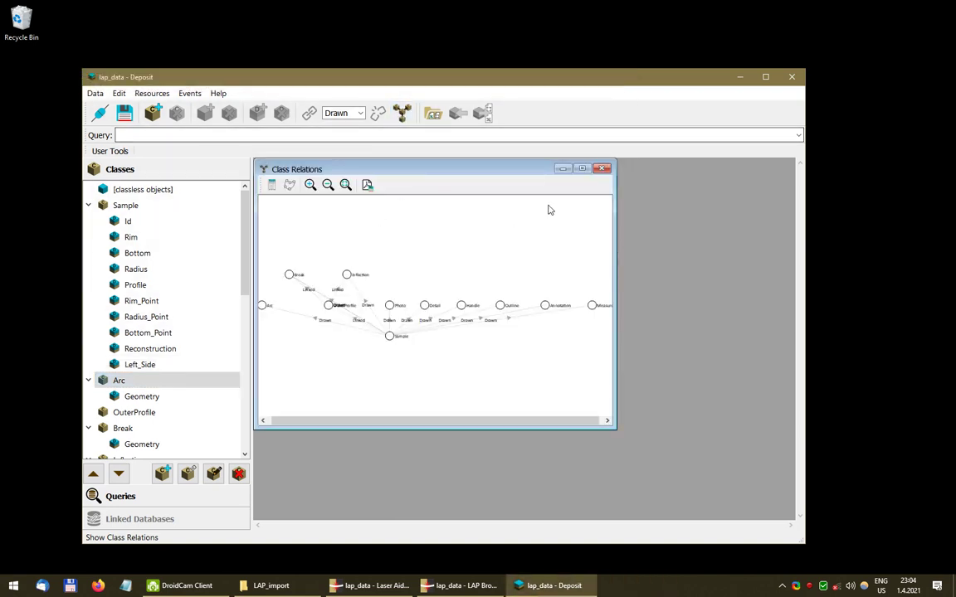
pyautogui.click(582, 168)
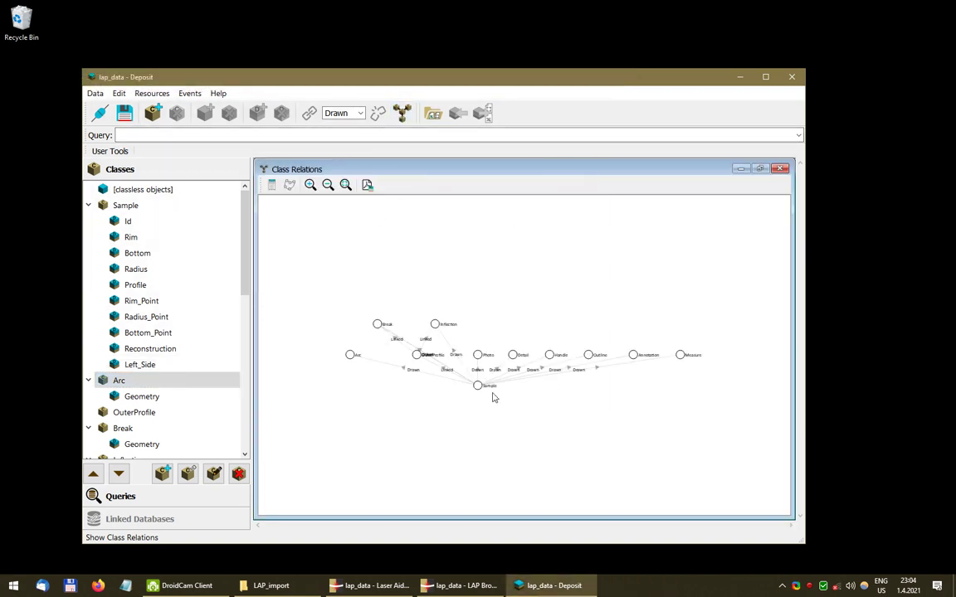
pyautogui.moveTo(418, 355); pyautogui.dragTo(450, 304)
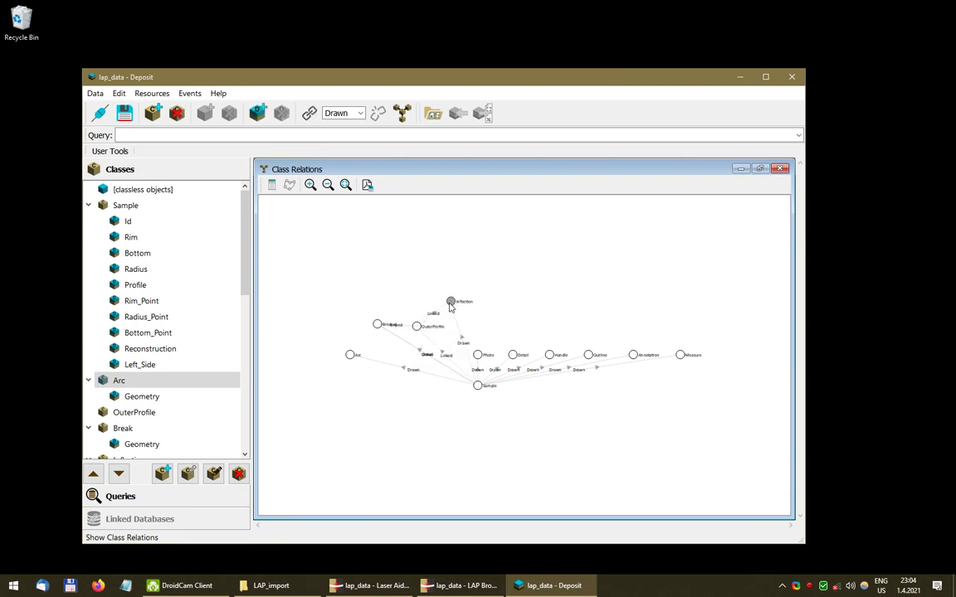
pyautogui.moveTo(479, 357); pyautogui.dragTo(480, 331)
pyautogui.scroll(1, 499, 383)
pyautogui.moveTo(459, 400); pyautogui.dragTo(455, 415)
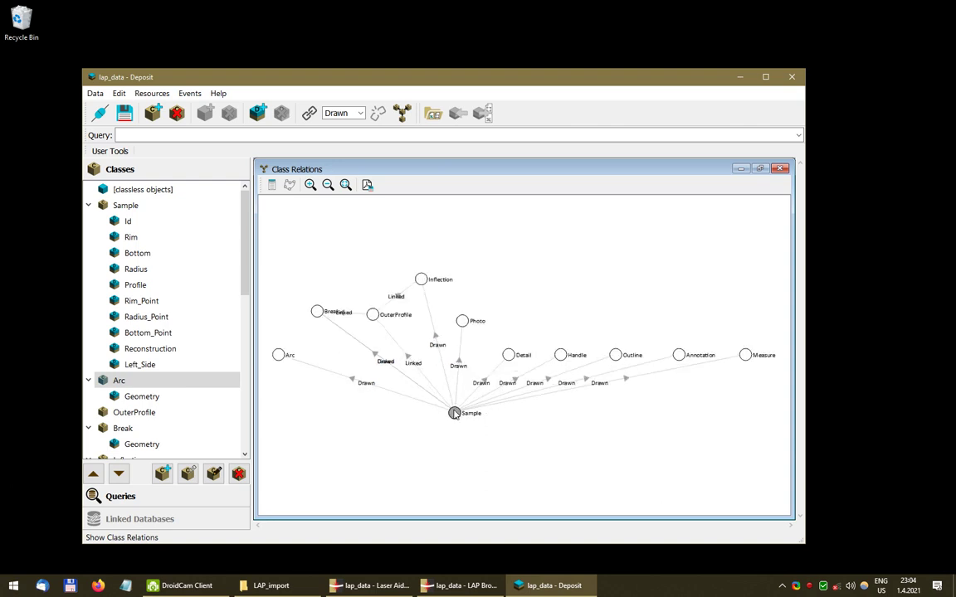
pyautogui.click(272, 187)
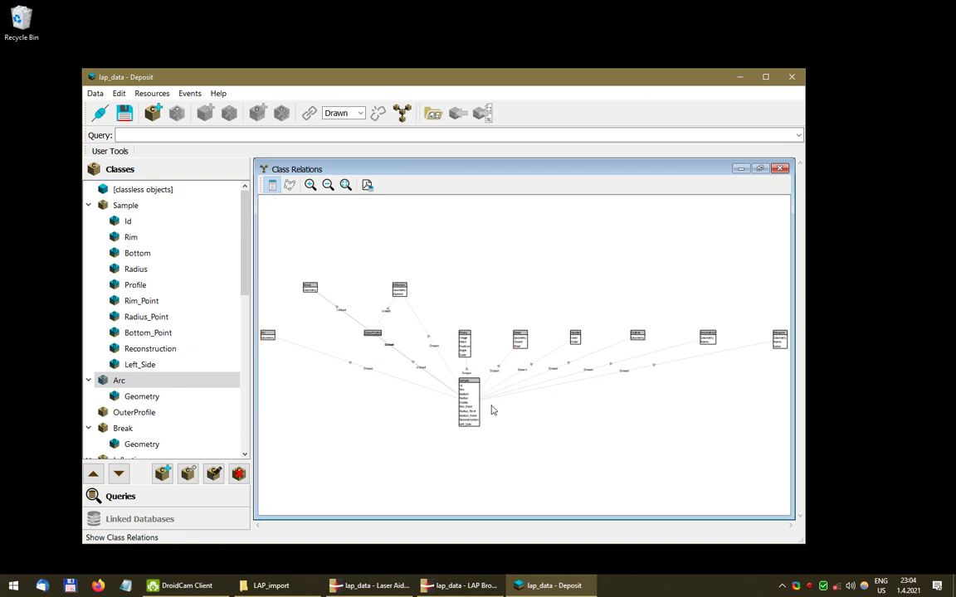
# - Nudge the Sample box down, then zoom and pan the diagram to read Sample, Photo and Detail
pyautogui.moveTo(478, 384); pyautogui.dragTo(482, 388)
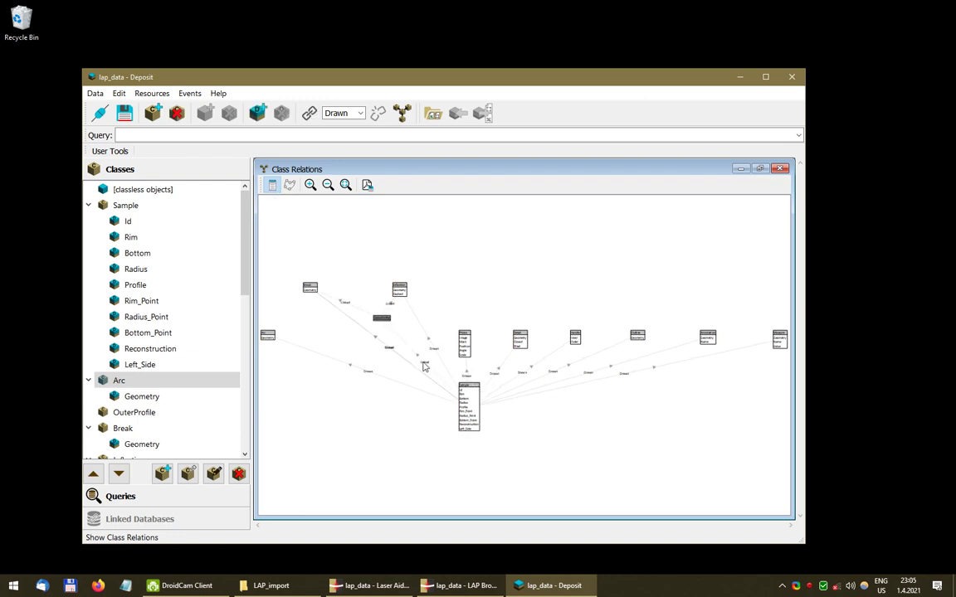
pyautogui.scroll(2, 436, 390)
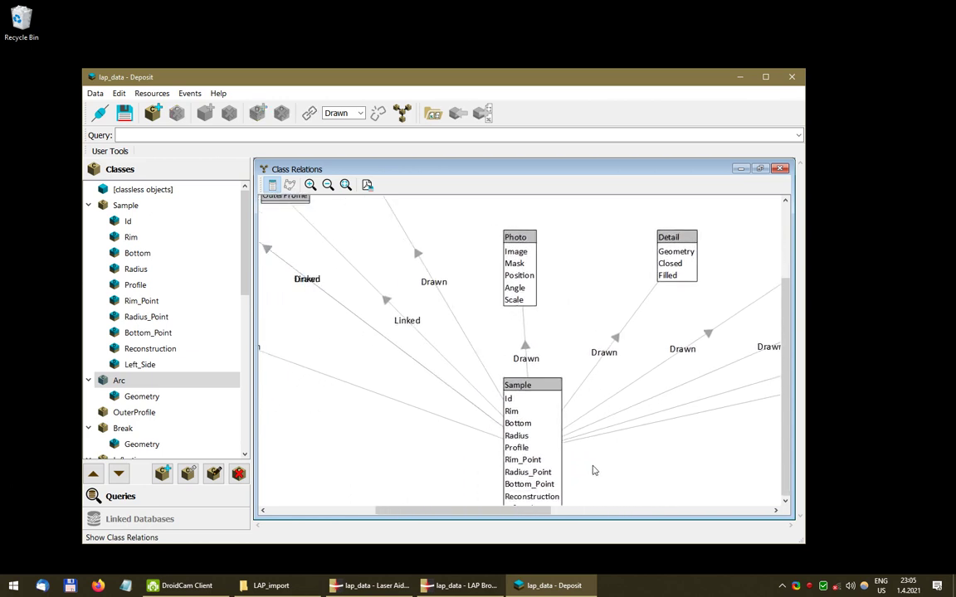
pyautogui.hscroll(6, 592, 470)
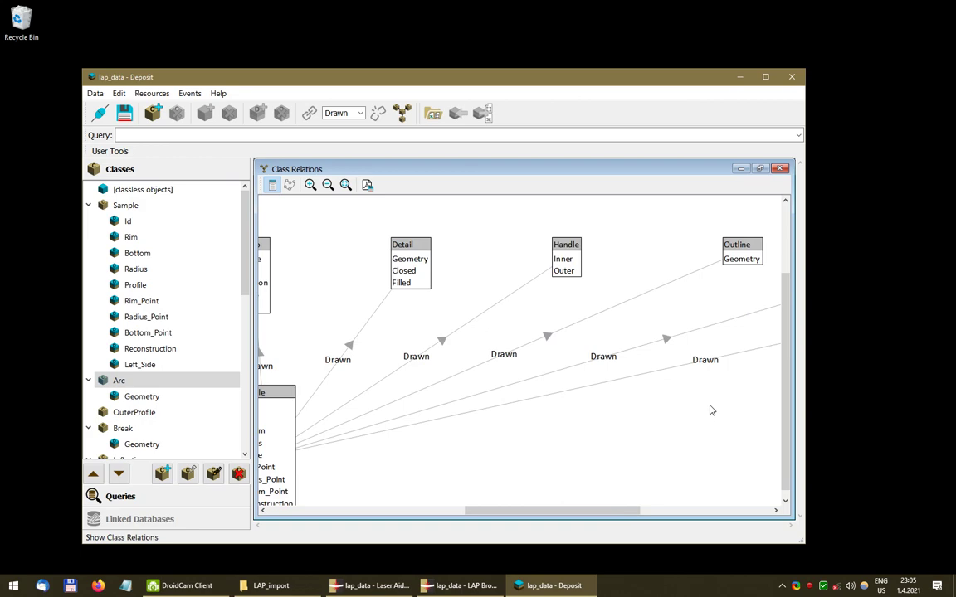
pyautogui.hscroll(-6, 431, 508)
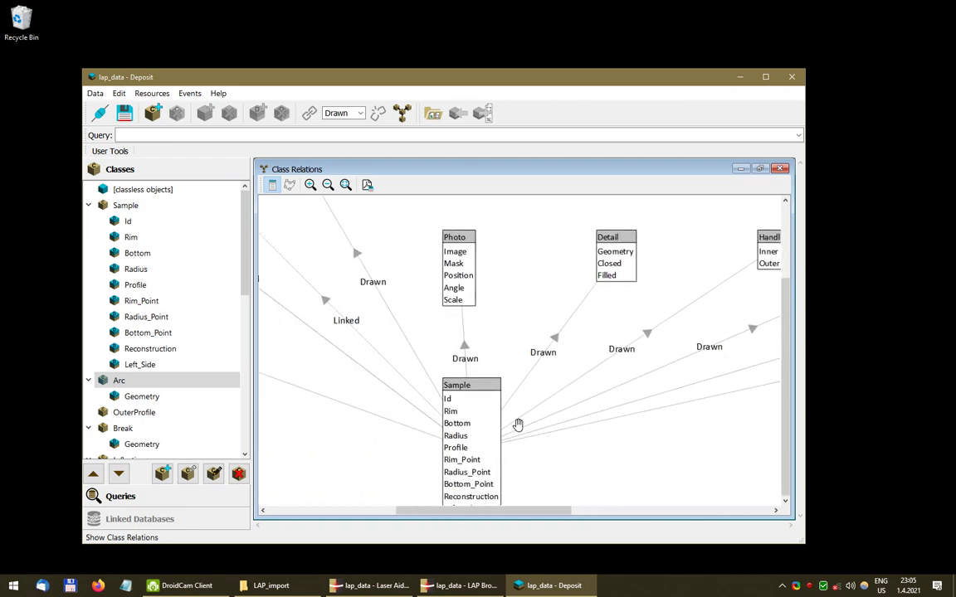
pyautogui.hscroll(-1, 525, 422)
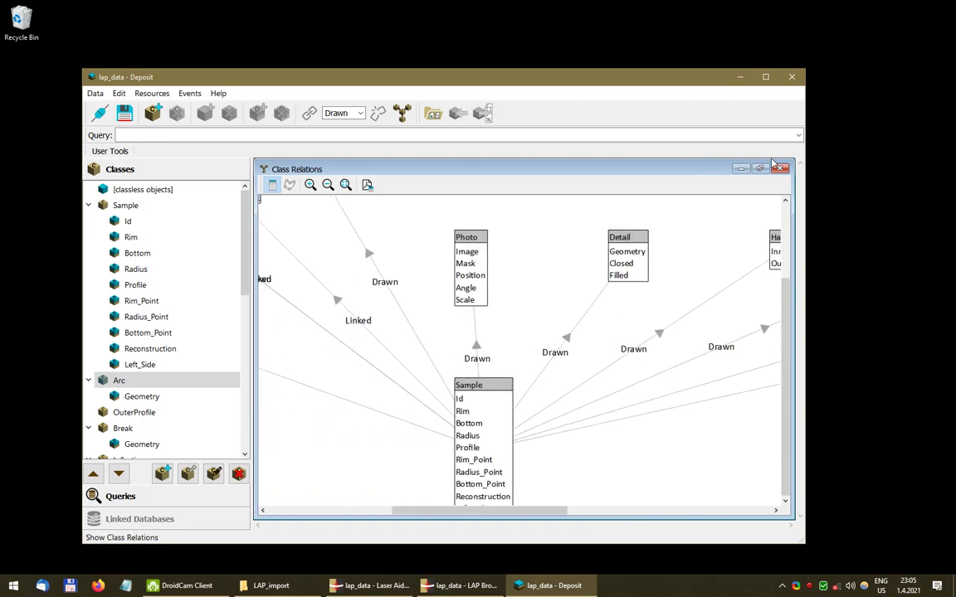
pyautogui.doubleClick(680, 75)
# - Reposition the Sample box and move the Photo box further up away from Sample
pyautogui.moveTo(550, 425); pyautogui.dragTo(550, 381)
pyautogui.click(540, 266)
pyautogui.moveTo(540, 266); pyautogui.dragTo(546, 240)
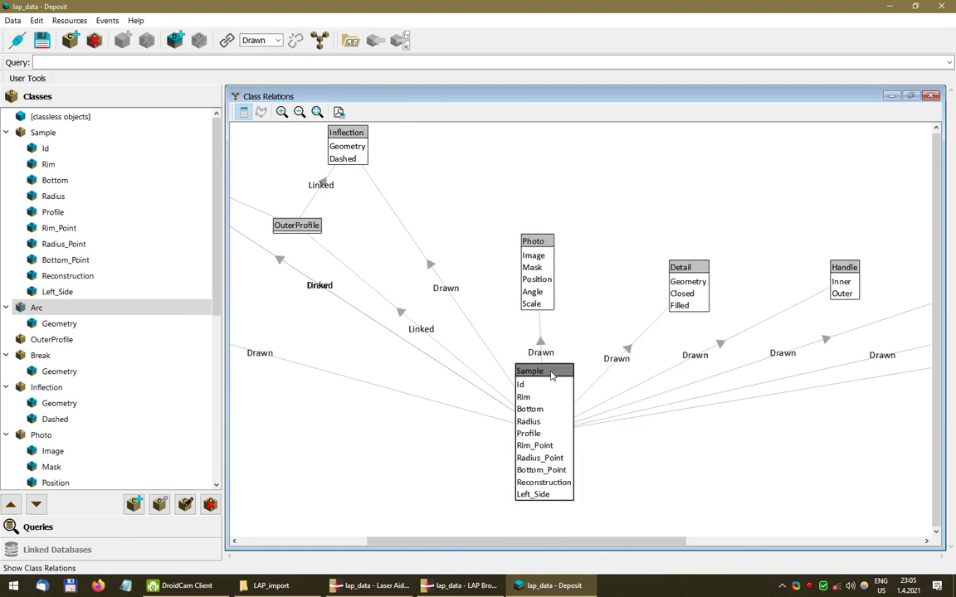
pyautogui.moveTo(557, 375); pyautogui.dragTo(562, 380)
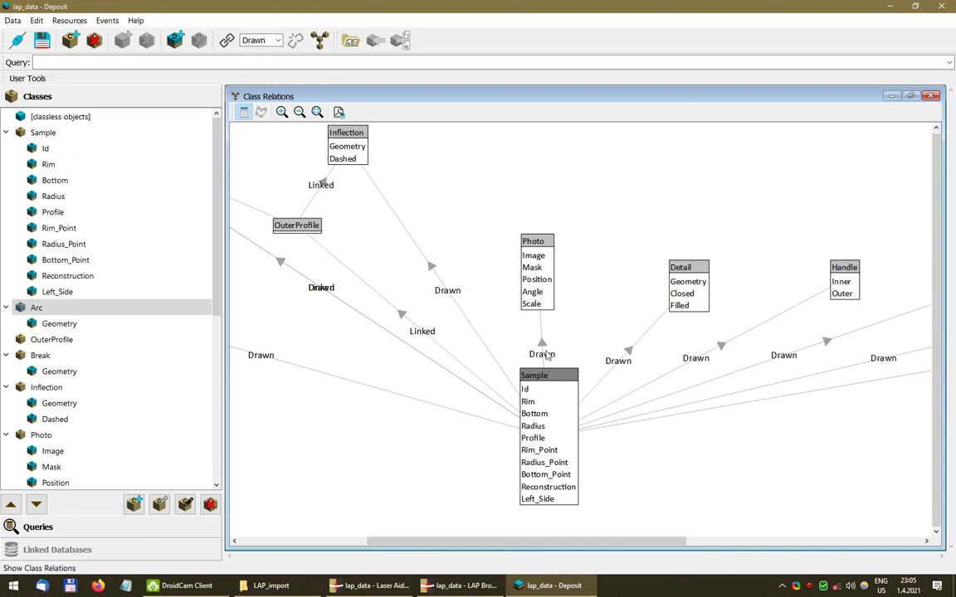
pyautogui.moveTo(537, 241); pyautogui.dragTo(546, 210)
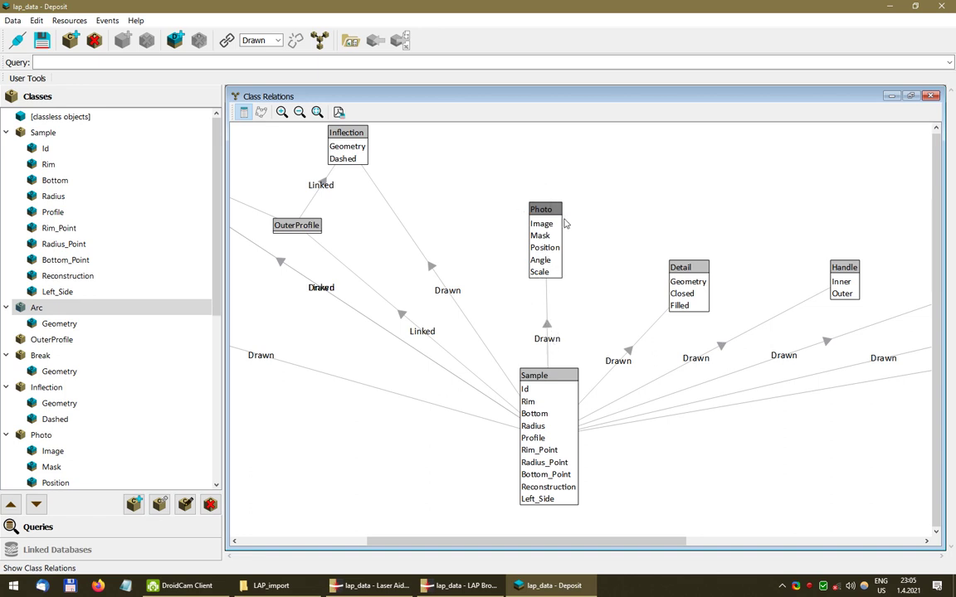
pyautogui.click(563, 383)
# - Raise the Detail and Handle boxes and shift OuterProfile right to clear Sample's links
pyautogui.moveTo(685, 265); pyautogui.dragTo(658, 246)
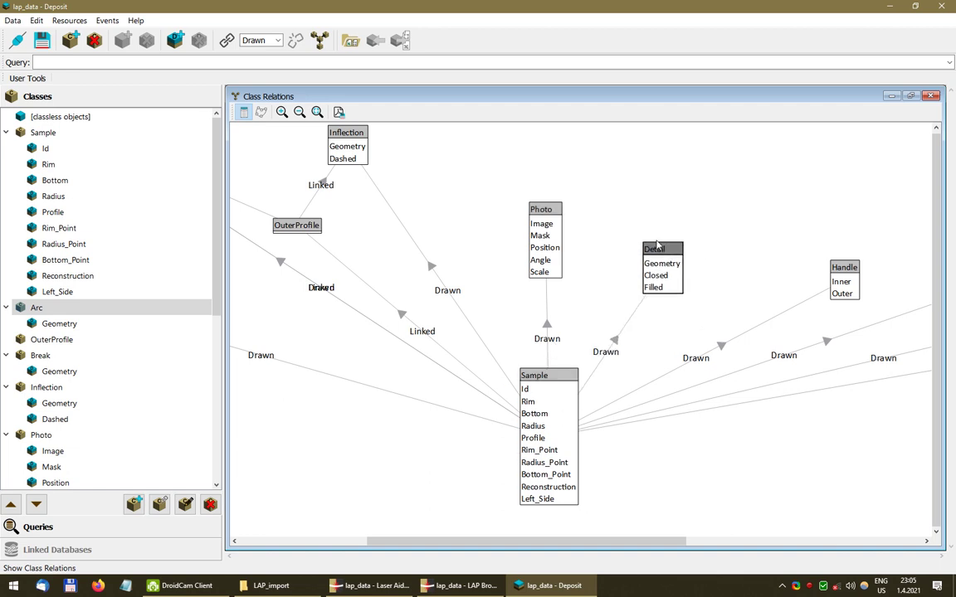
pyautogui.hscroll(3, 745, 295)
pyautogui.moveTo(802, 274); pyautogui.dragTo(771, 264)
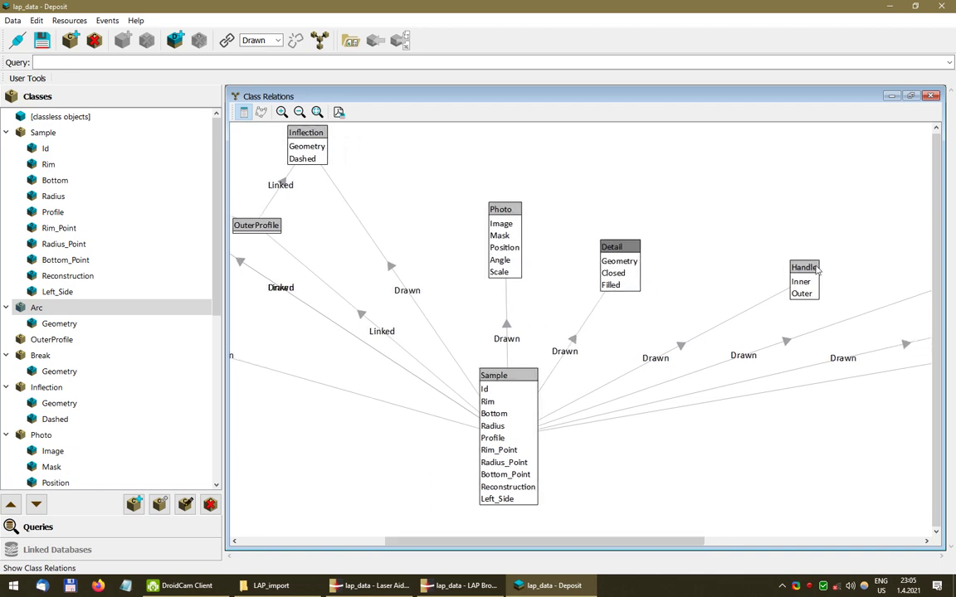
pyautogui.moveTo(260, 237); pyautogui.dragTo(303, 239)
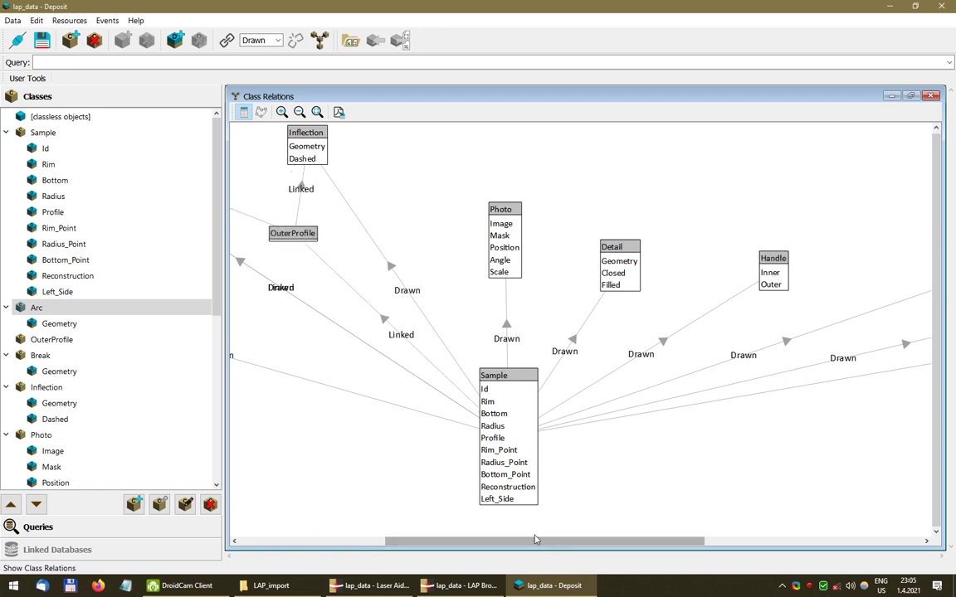
pyautogui.click(415, 465)
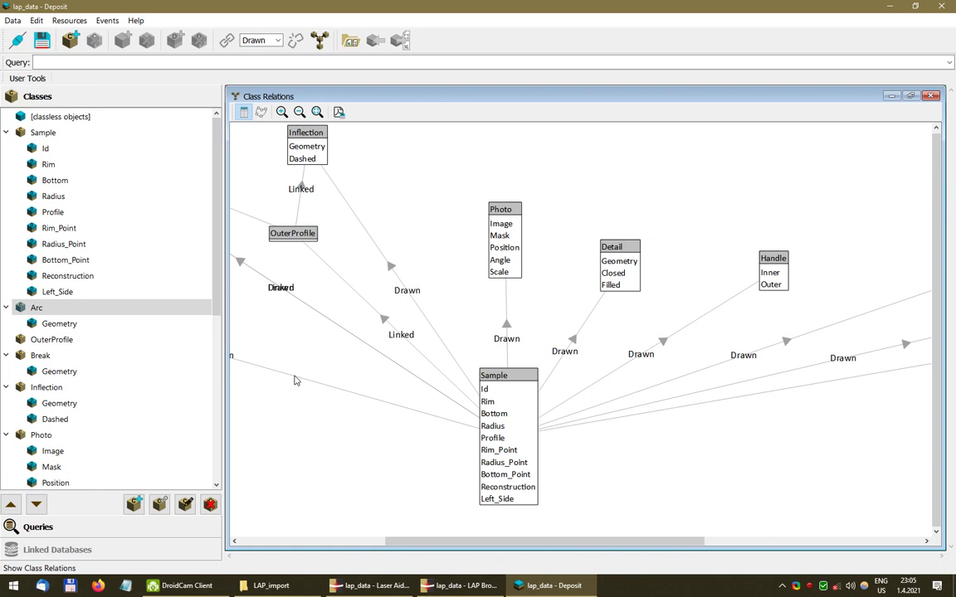